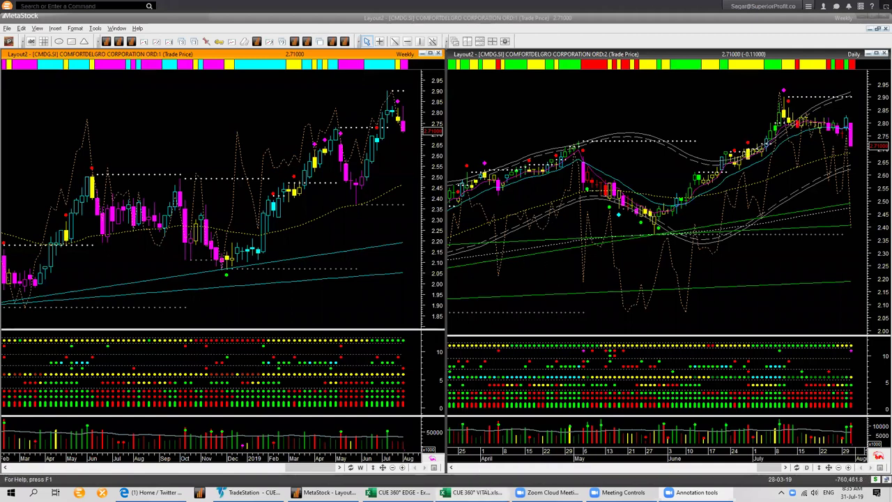
Step: In the CUE 360 VITAL workbook, reset the dashboard and load the tickers dhi, wll and clf from Notes into the Manual List
{"action": "left_click", "coordinate": [474, 492]}
{"action": "left_click", "coordinate": [131, 93]}
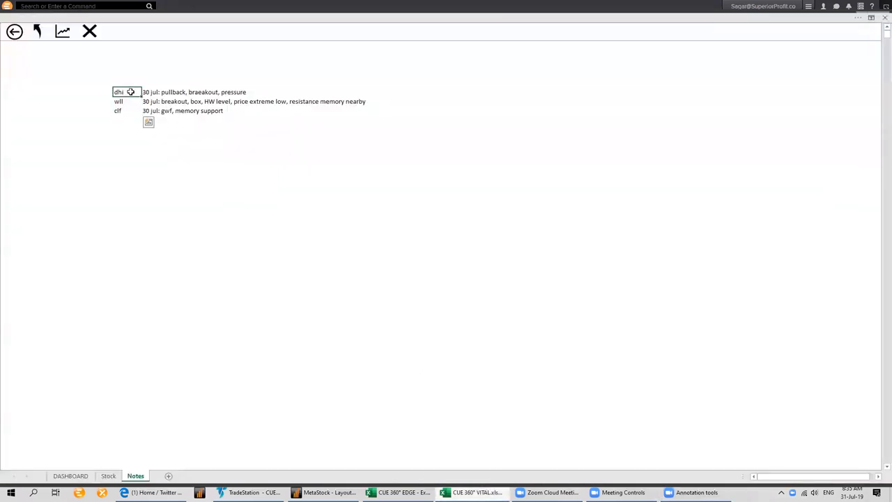
{"action": "left_click", "coordinate": [128, 103]}
{"action": "left_click_drag", "start_coordinate": [124, 91], "coordinate": [125, 112]}
{"action": "type", "text": "dhi wll clf"}
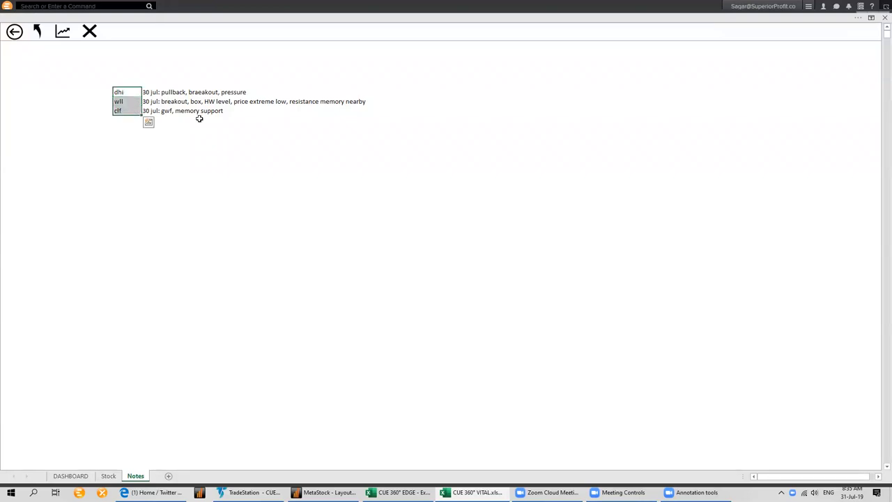
{"action": "left_click", "coordinate": [37, 32]}
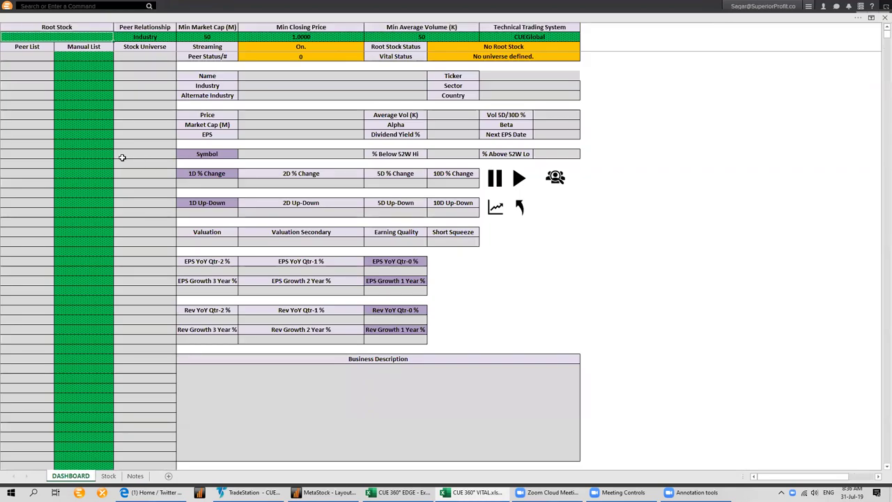
{"action": "left_click", "coordinate": [135, 476]}
{"action": "left_click", "coordinate": [13, 31]}
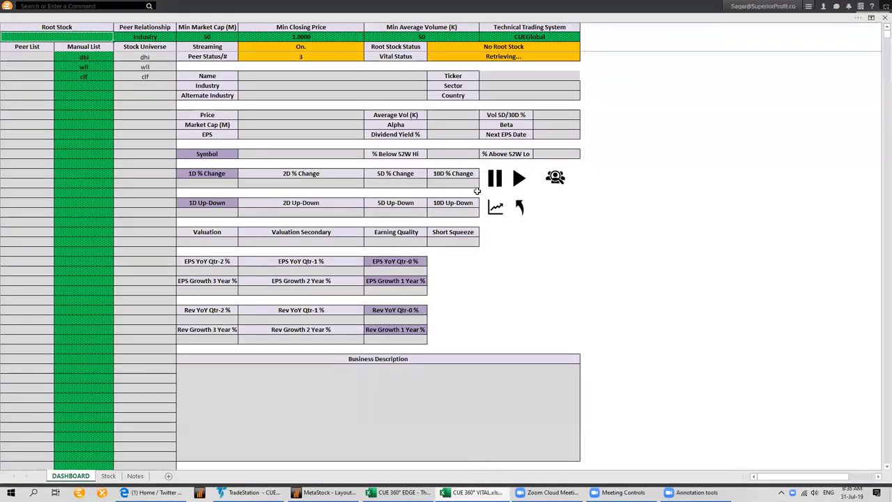
Step: Retrieve the vital data for the three listed tickers and show it on the Stock sheet
{"action": "left_click", "coordinate": [493, 58]}
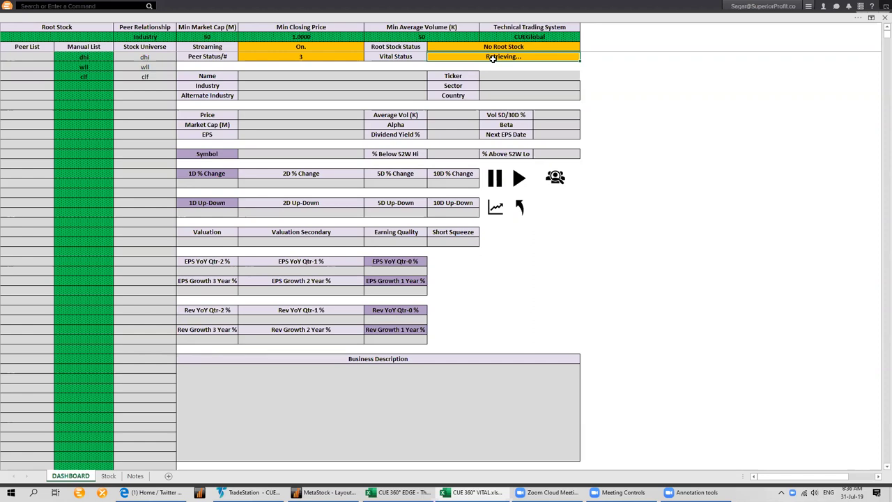
{"action": "left_click", "coordinate": [496, 178]}
{"action": "left_click", "coordinate": [518, 179]}
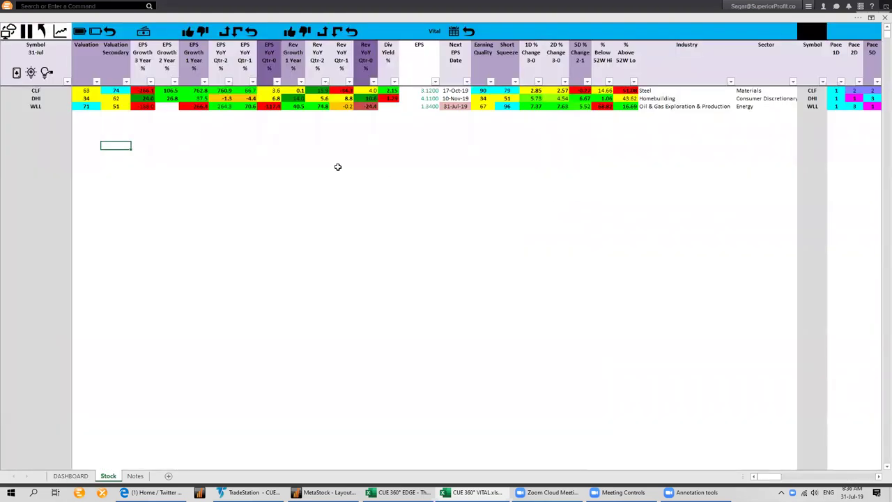
Step: Compare the valuation, yearly EPS growth and quarterly EPS figures of CLF and DHI
{"action": "left_click", "coordinate": [40, 90]}
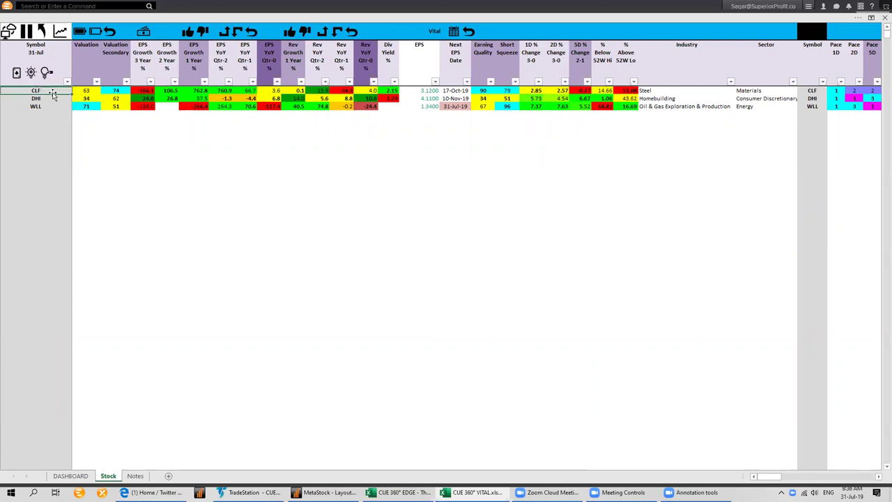
{"action": "left_click", "coordinate": [44, 97], "text": "shift"}
{"action": "left_click_drag", "start_coordinate": [84, 91], "coordinate": [84, 97]}
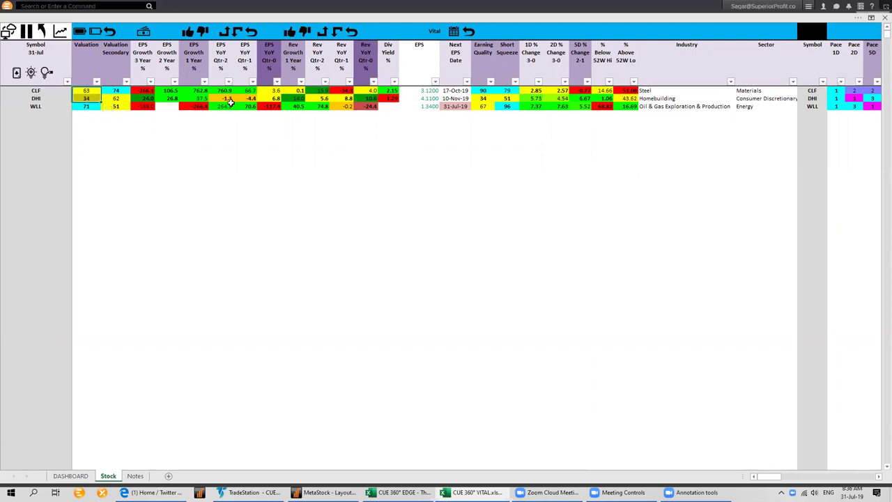
{"action": "left_click", "coordinate": [249, 90]}
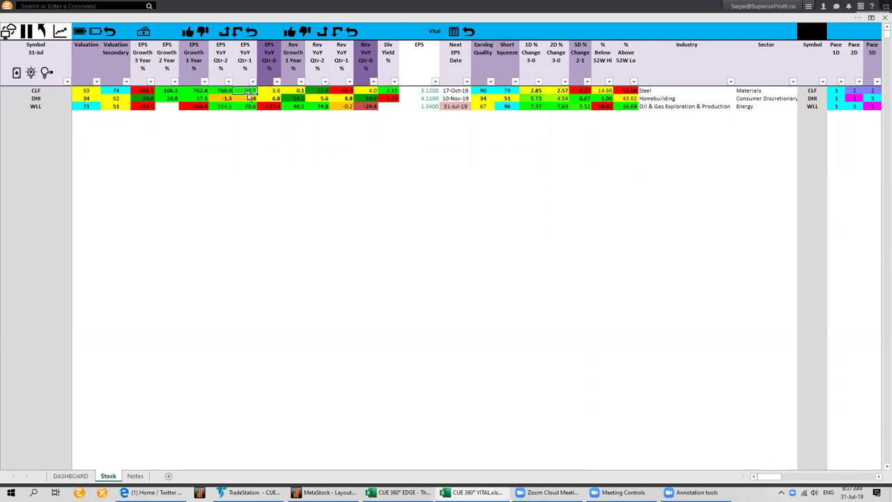
{"action": "left_click_drag", "start_coordinate": [193, 90], "coordinate": [171, 91]}
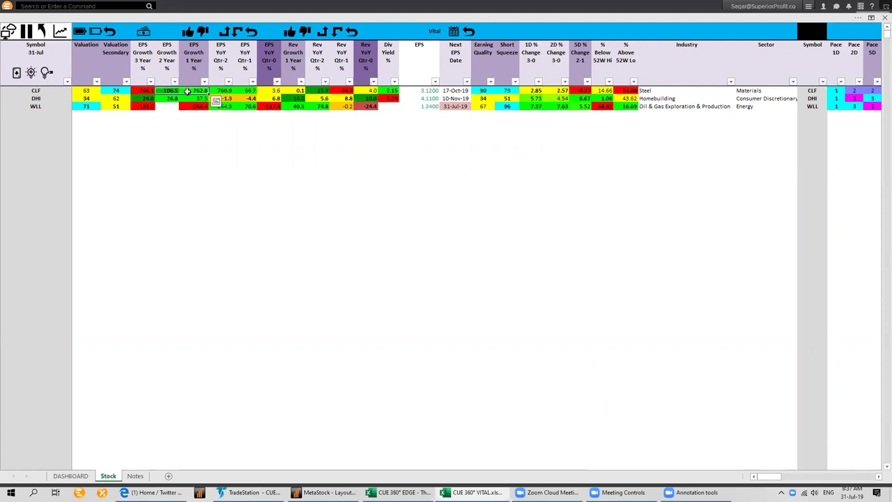
{"action": "left_click_drag", "start_coordinate": [249, 91], "coordinate": [222, 91]}
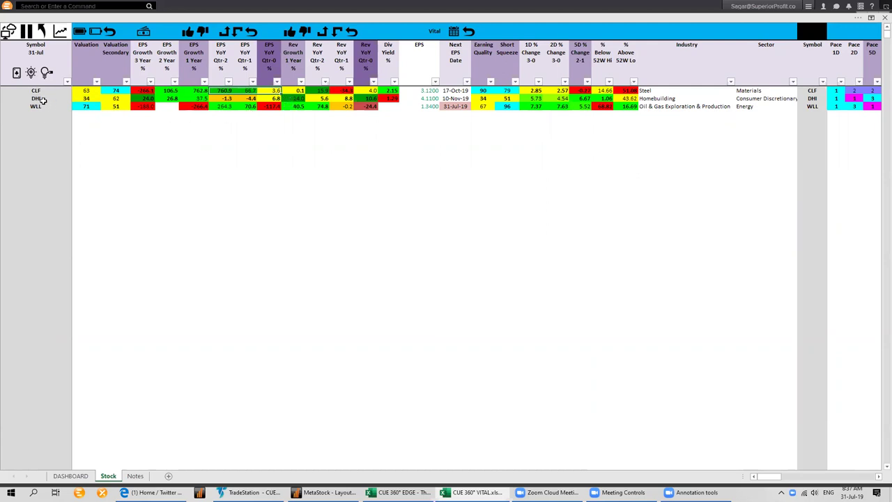
{"action": "left_click_drag", "start_coordinate": [199, 99], "coordinate": [148, 96]}
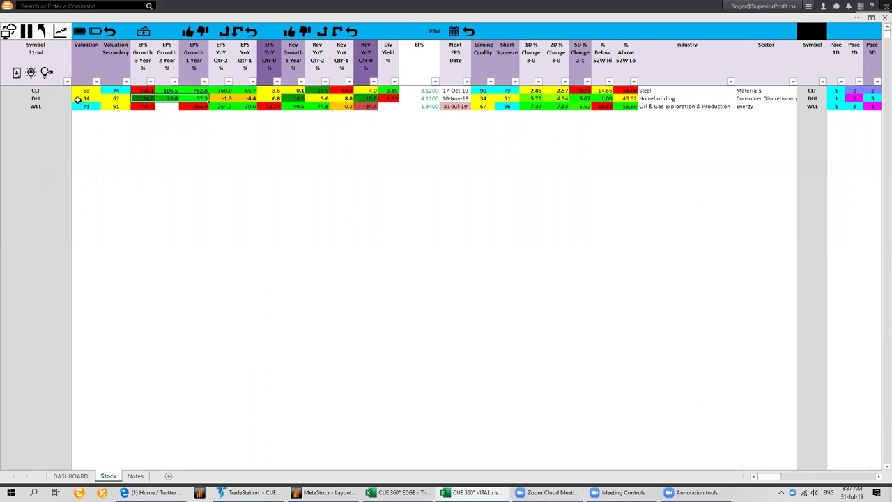
{"action": "left_click_drag", "start_coordinate": [77, 100], "coordinate": [80, 90]}
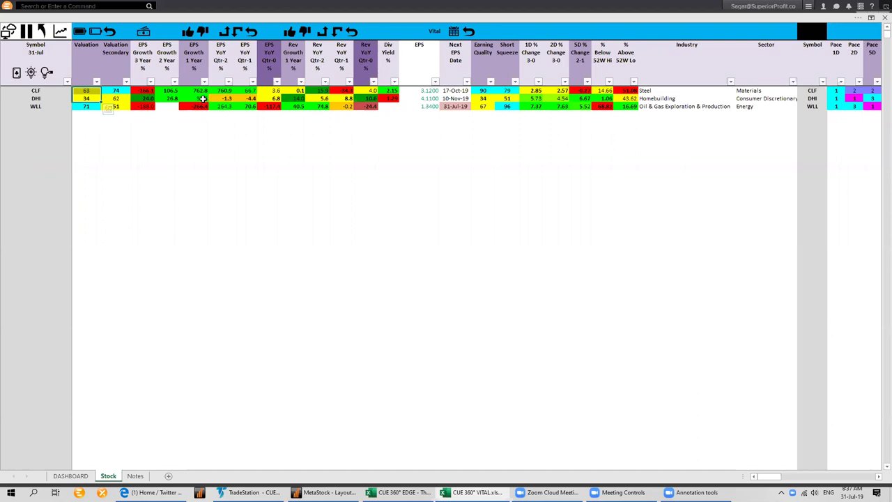
Step: Highlight the WLL row and examine its valuation, revenue figures, industry and sector
{"action": "left_click", "coordinate": [88, 106]}
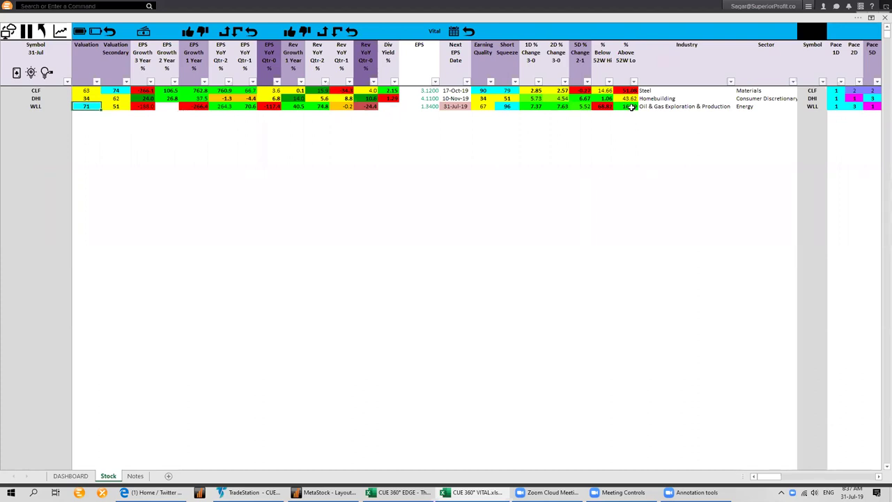
{"action": "left_click", "coordinate": [30, 73]}
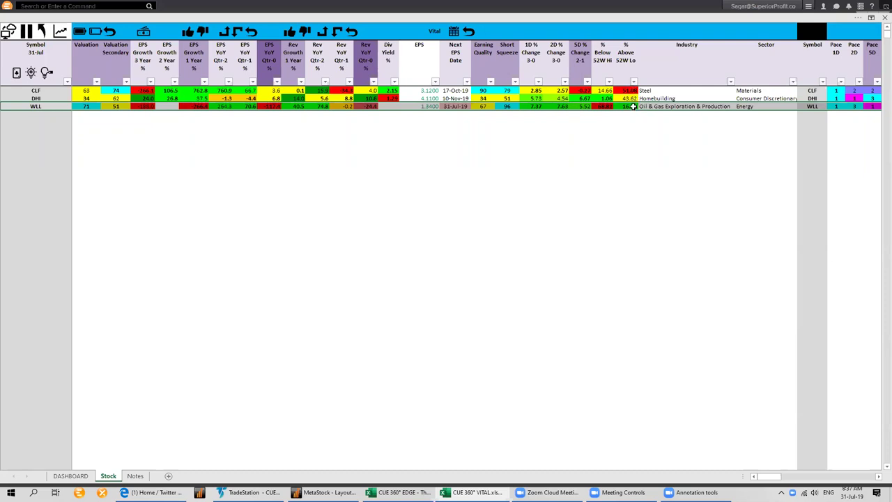
{"action": "left_click", "coordinate": [419, 130]}
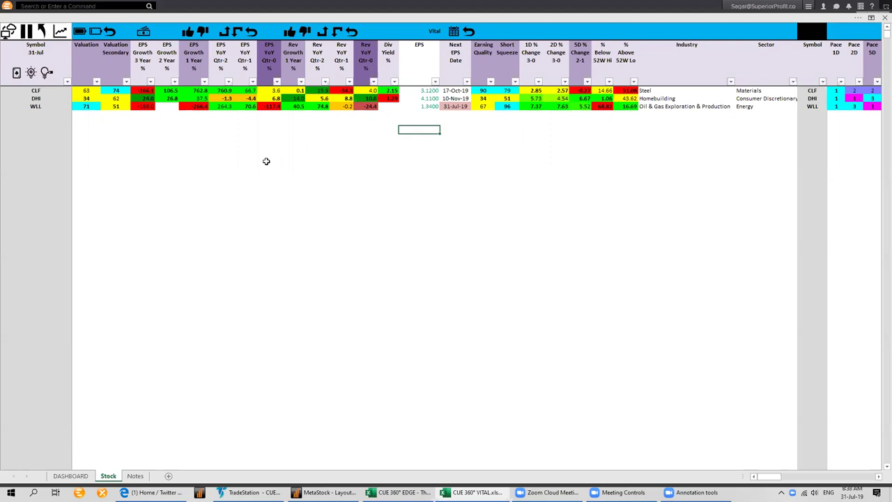
{"action": "left_click", "coordinate": [43, 91]}
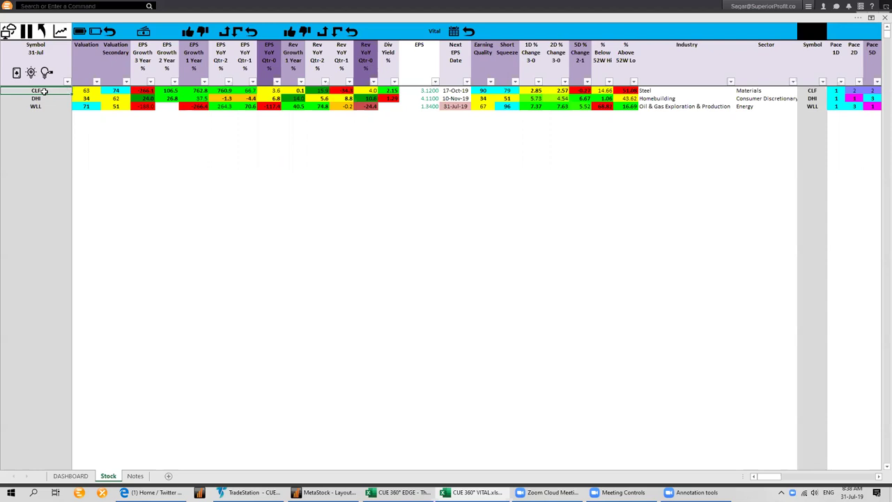
{"action": "left_click", "coordinate": [44, 106]}
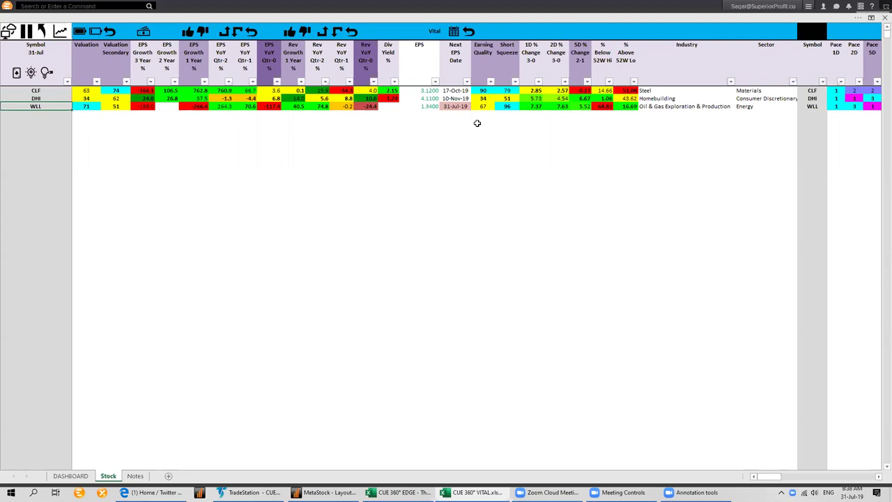
{"action": "left_click", "coordinate": [747, 106]}
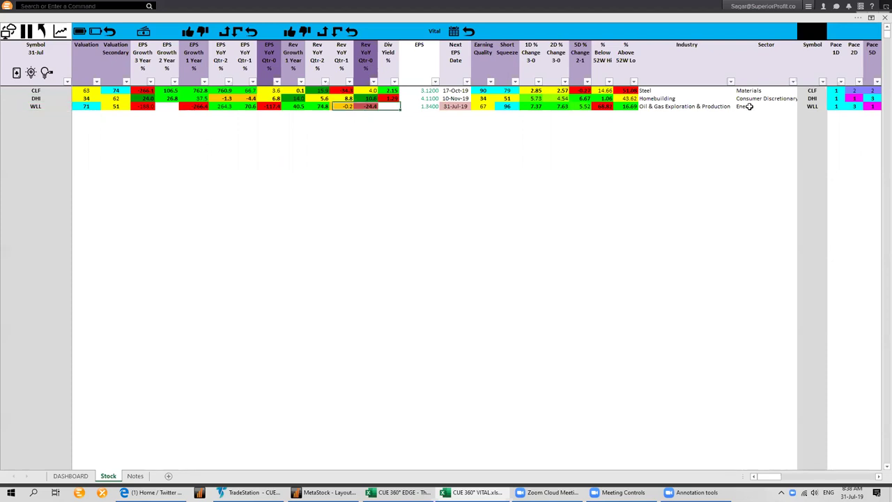
{"action": "left_click", "coordinate": [689, 107]}
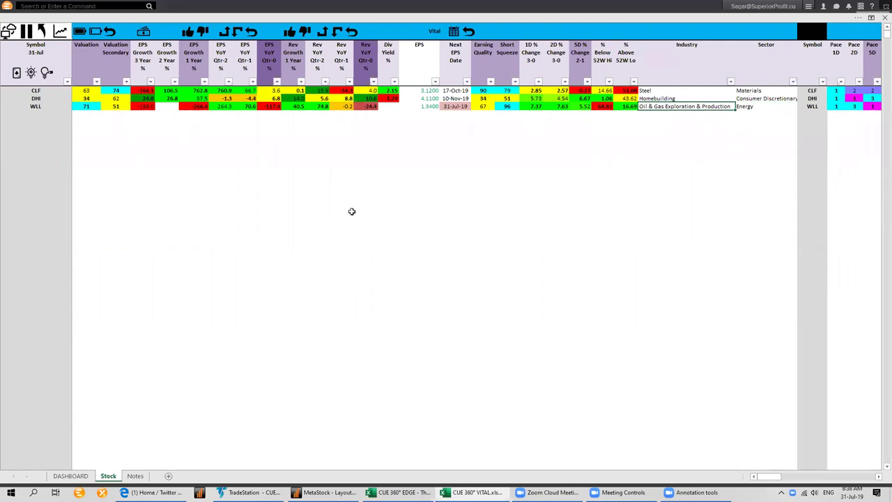
Step: Switch to the CUE 360 EDGE workbook, highlight Energy on the Sector sheet and drill down to its industries
{"action": "key", "text": "alt+Tab"}
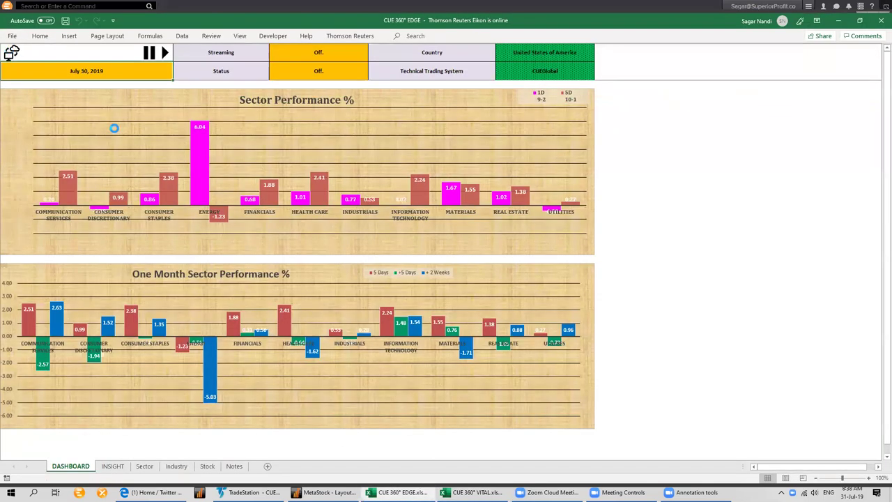
{"action": "key", "text": "ctrl+Page_Down"}
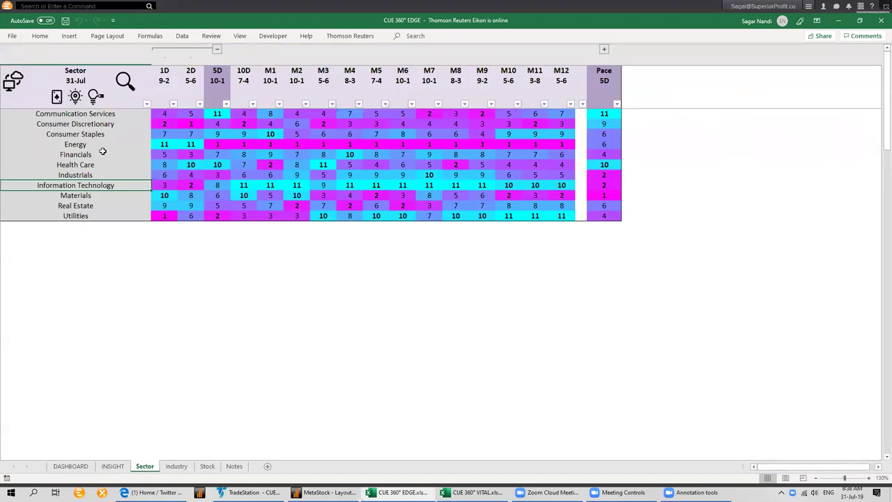
{"action": "left_click", "coordinate": [83, 145]}
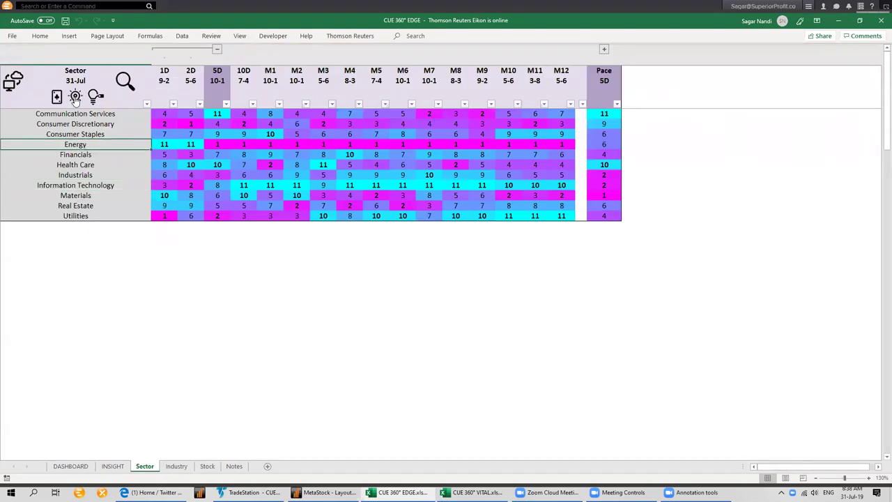
{"action": "key", "text": "shift+space"}
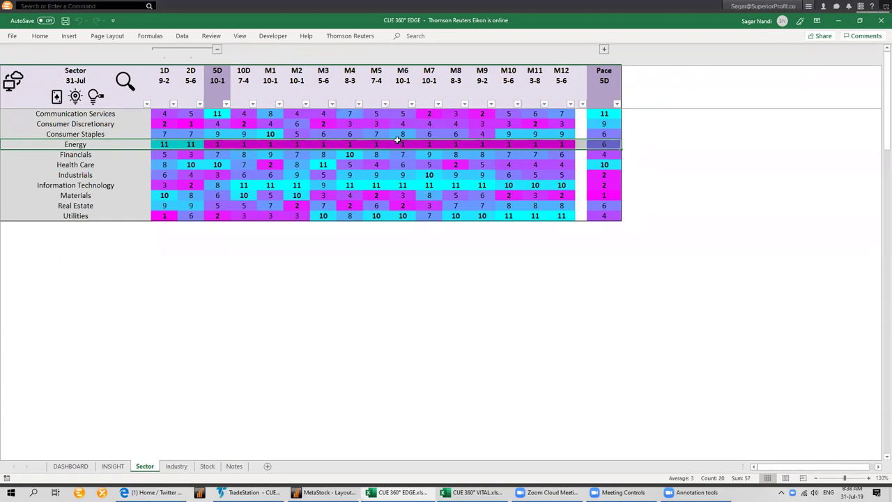
{"action": "left_click", "coordinate": [605, 50]}
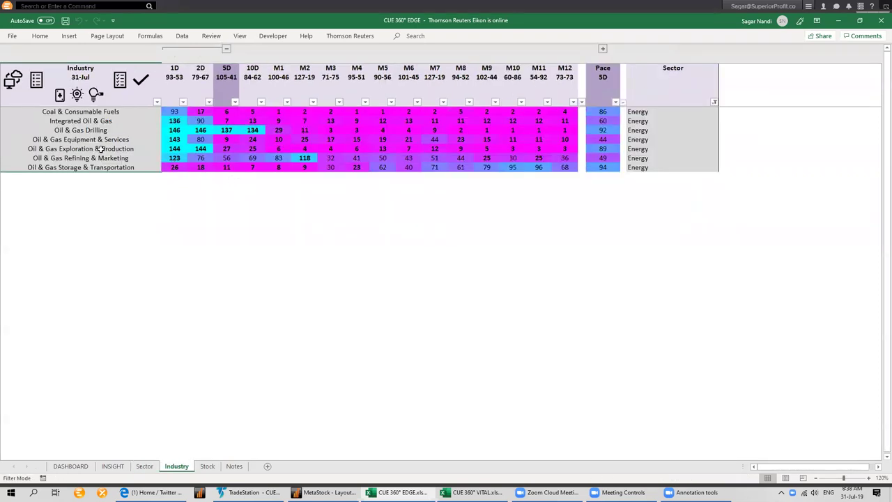
Step: Highlight the Oil & Gas Exploration & Production row and examine its monthly, 1D and 2D ranks
{"action": "left_click", "coordinate": [83, 149]}
{"action": "left_click", "coordinate": [78, 94]}
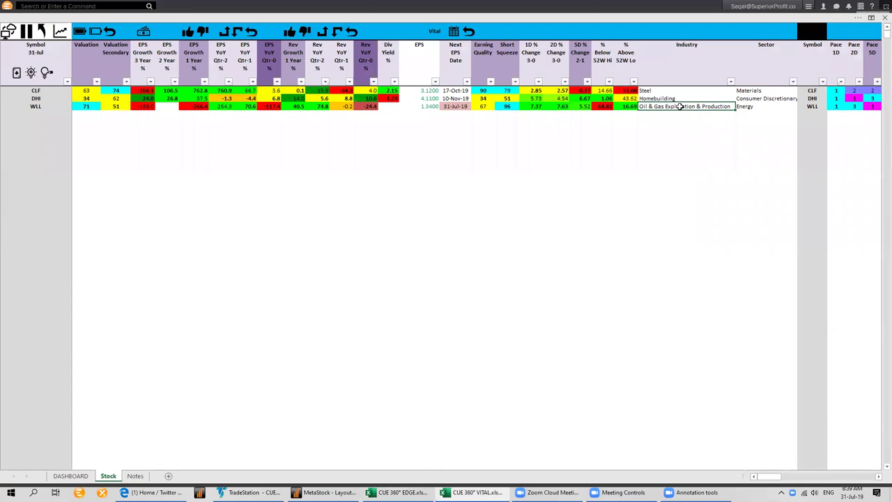
{"action": "left_click", "coordinate": [408, 492]}
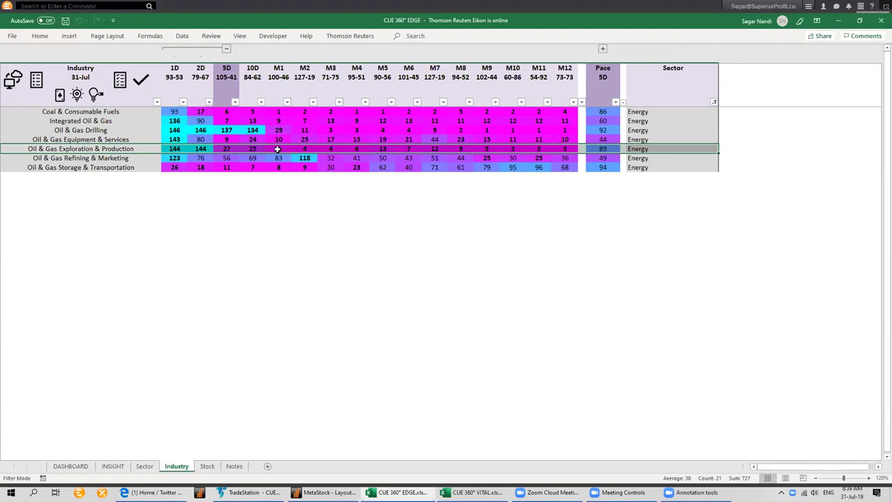
{"action": "left_click_drag", "start_coordinate": [332, 149], "coordinate": [304, 149]}
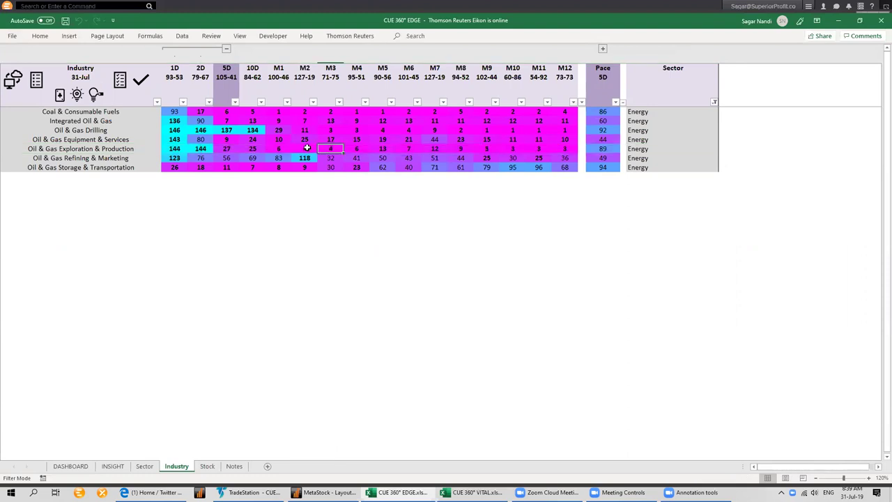
{"action": "left_click_drag", "start_coordinate": [202, 149], "coordinate": [175, 149]}
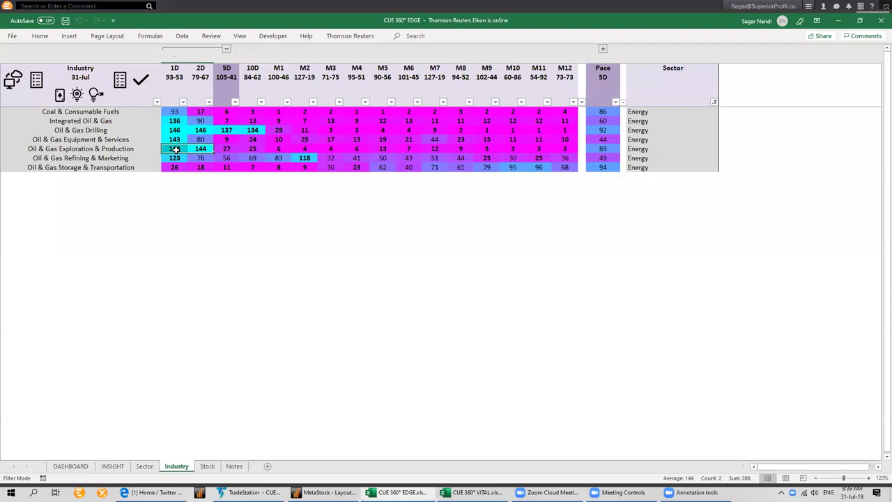
Step: Expand the 1D and 2D Pace columns and highlight Oil & Gas Exploration & Production to review its pace
{"action": "left_click", "coordinate": [131, 150]}
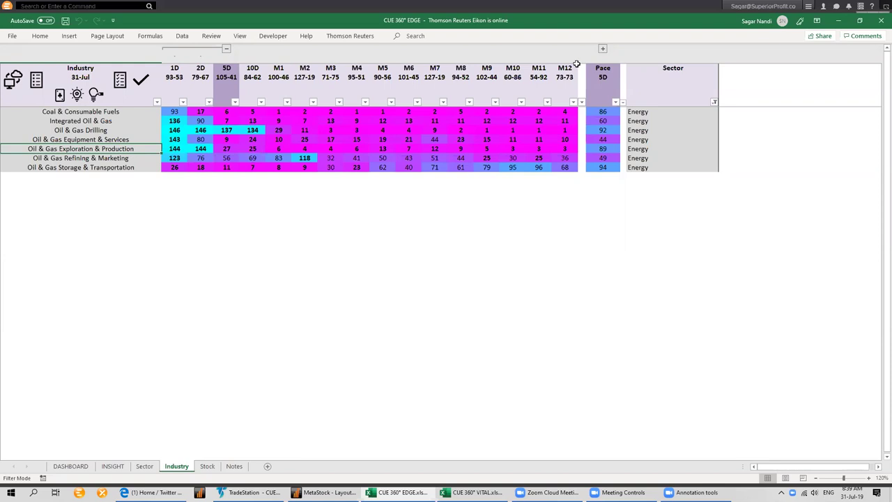
{"action": "left_click", "coordinate": [603, 48]}
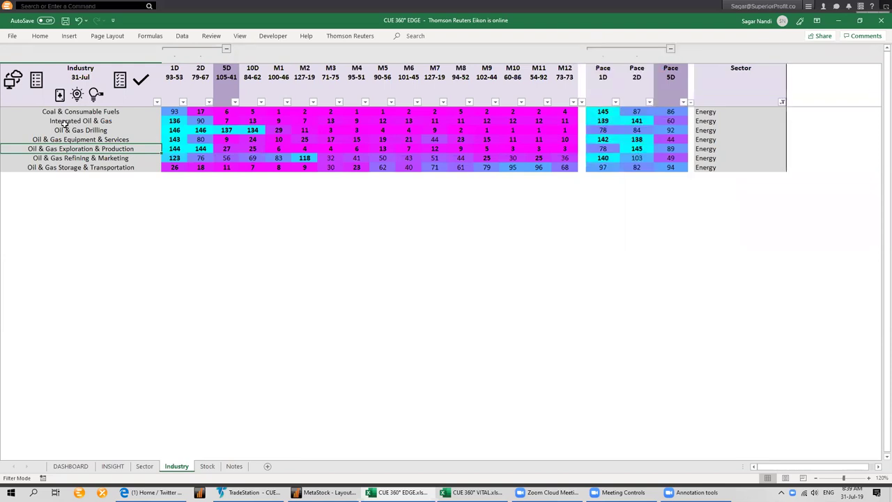
{"action": "left_click", "coordinate": [76, 96]}
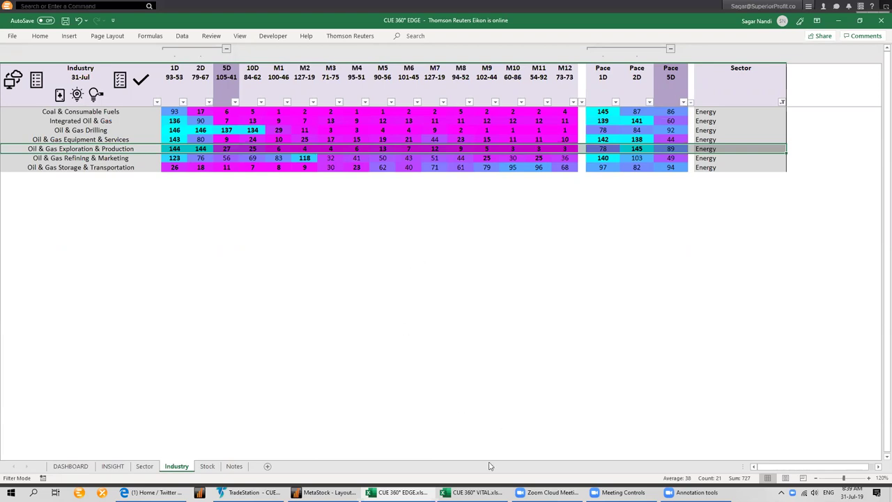
Step: Highlight the WLL row in the CUE 360 VITAL workbook and load WLL into the TradeStation weekly and daily charts
{"action": "left_click", "coordinate": [474, 492]}
{"action": "left_click", "coordinate": [63, 108]}
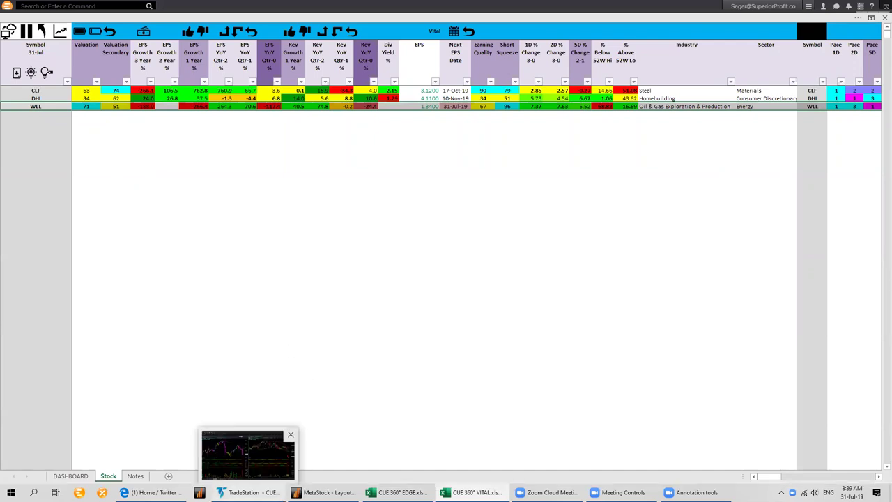
{"action": "left_click", "coordinate": [251, 492]}
{"action": "left_click", "coordinate": [378, 147]}
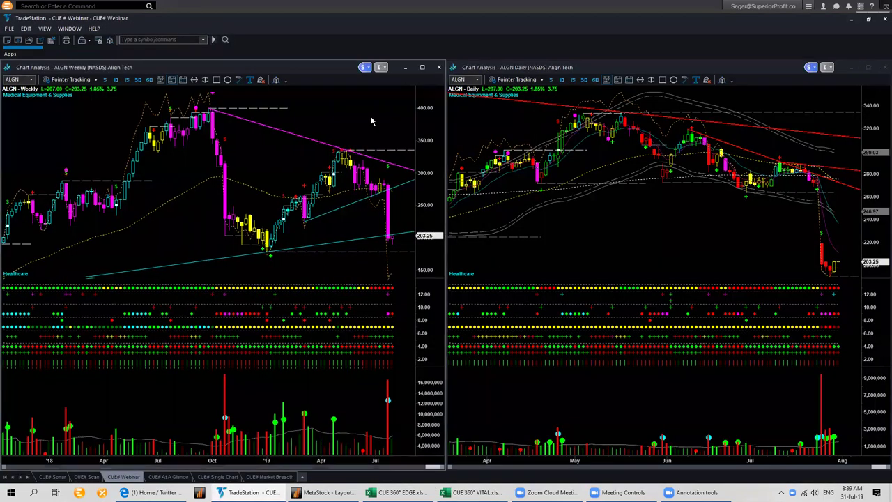
{"action": "type", "text": "w"}
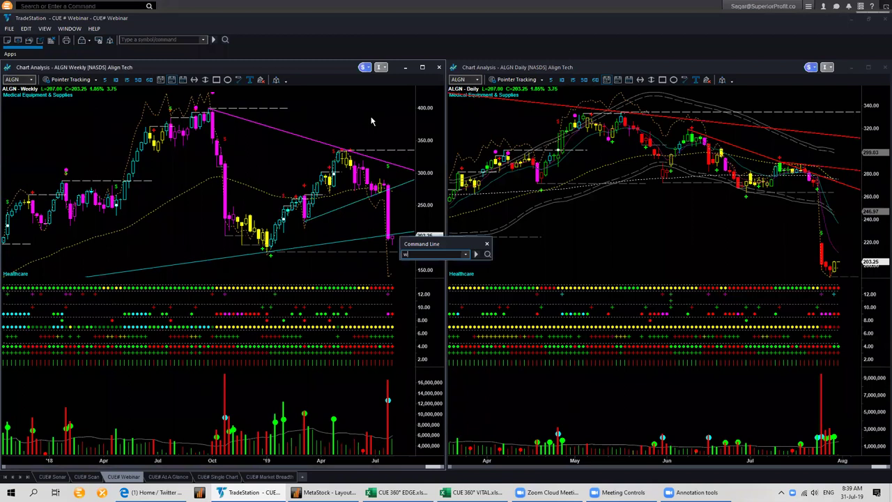
{"action": "type", "text": "ll"}
{"action": "key", "text": "Return"}
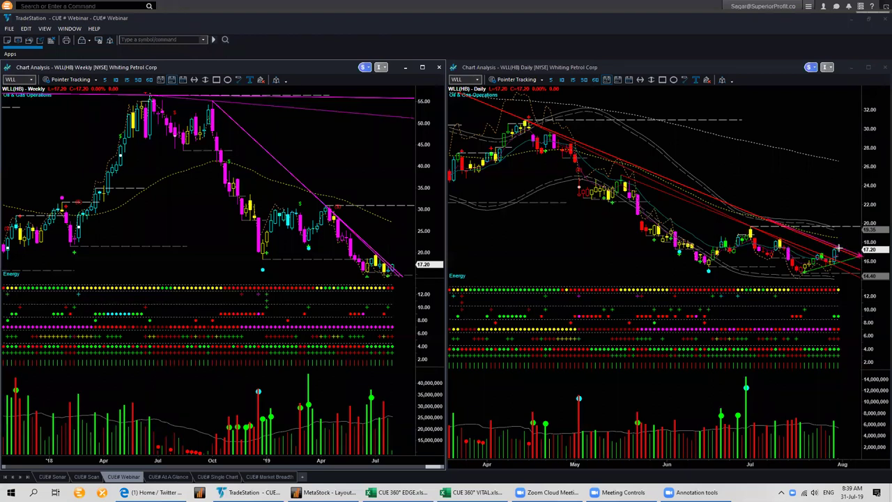
Step: Draw an upward arrow on the WLL daily chart from the latest bar toward the dashed resistance line
{"action": "left_click_drag", "start_coordinate": [837, 249], "coordinate": [853, 229]}
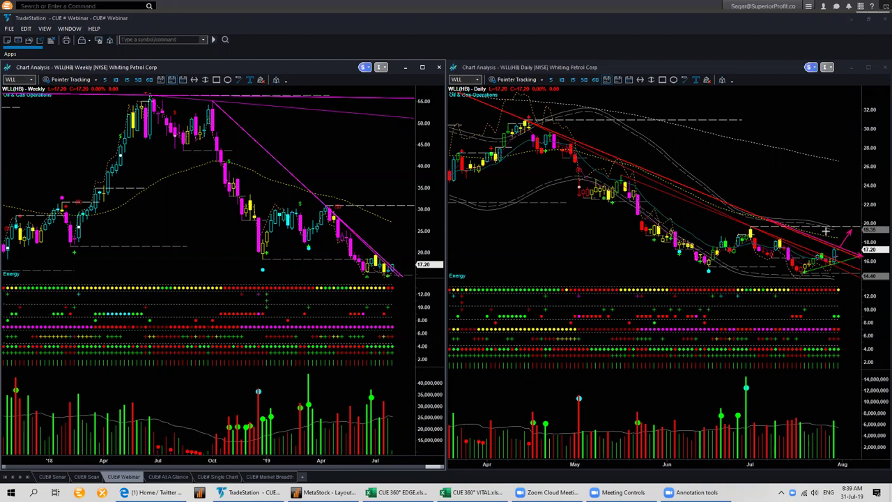